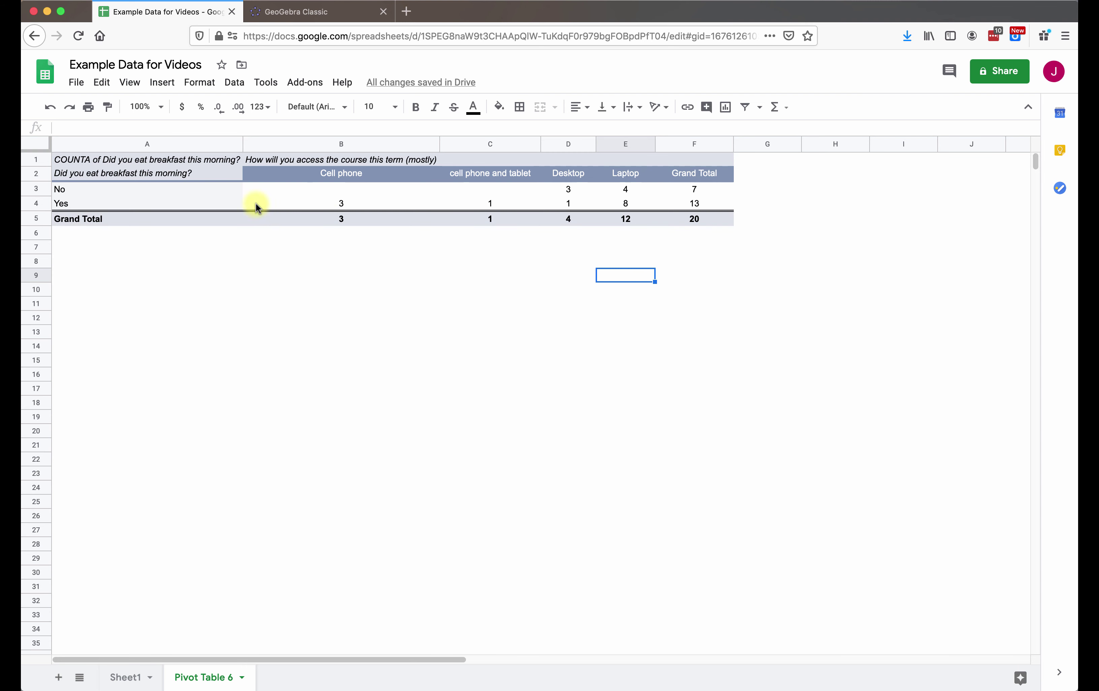
Insert a chart from the pivot table range A2:E4, leaving out the grand totals
drag(195, 170, 622, 205)
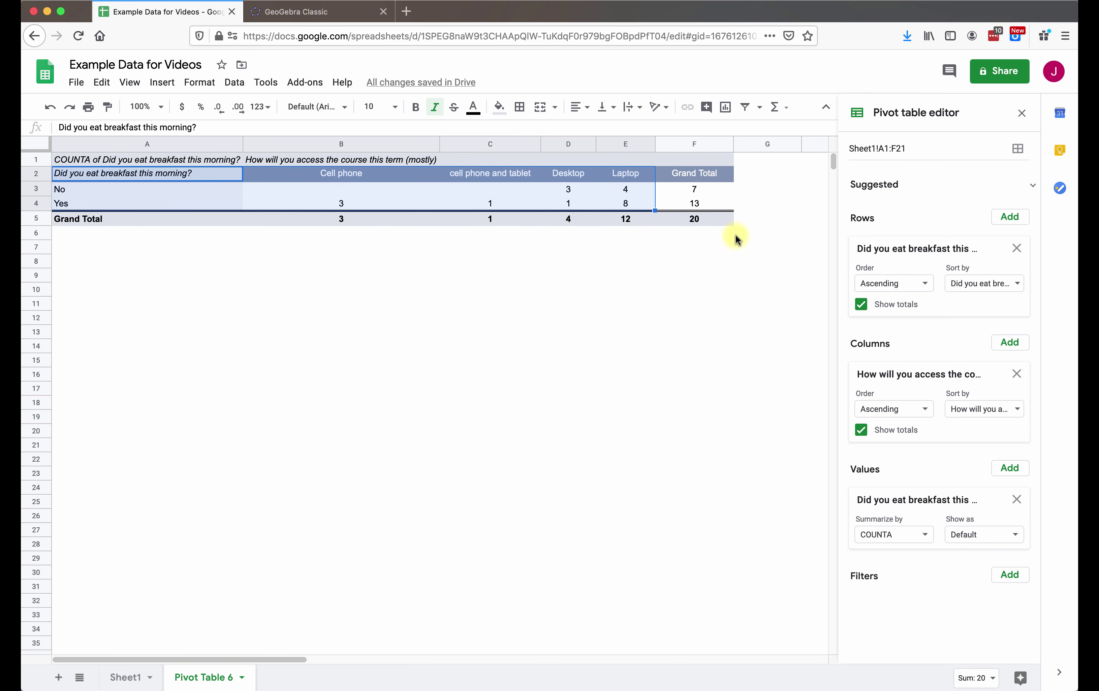
click(165, 86)
click(183, 266)
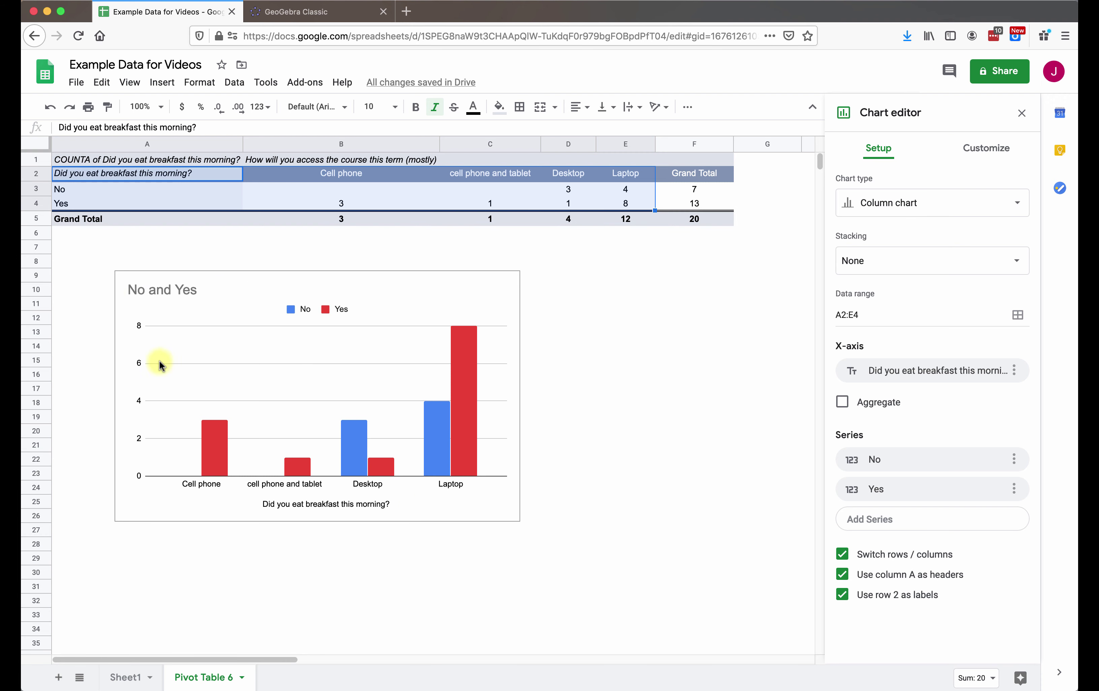
Set the column chart's legend position to Right
click(153, 297)
click(161, 292)
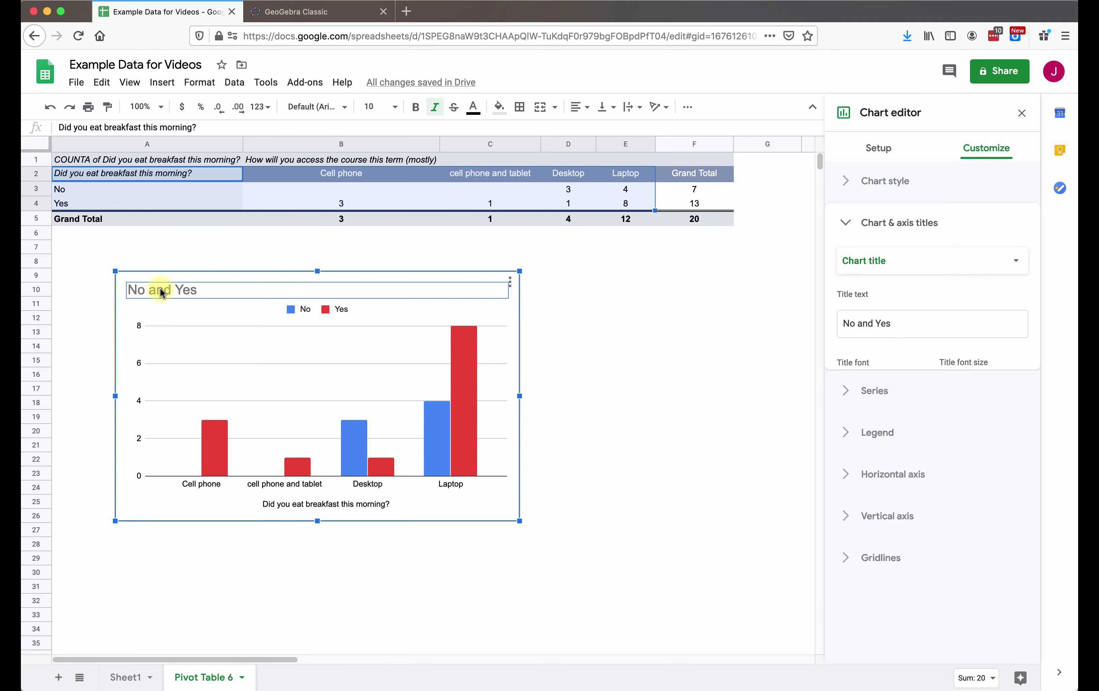
click(325, 505)
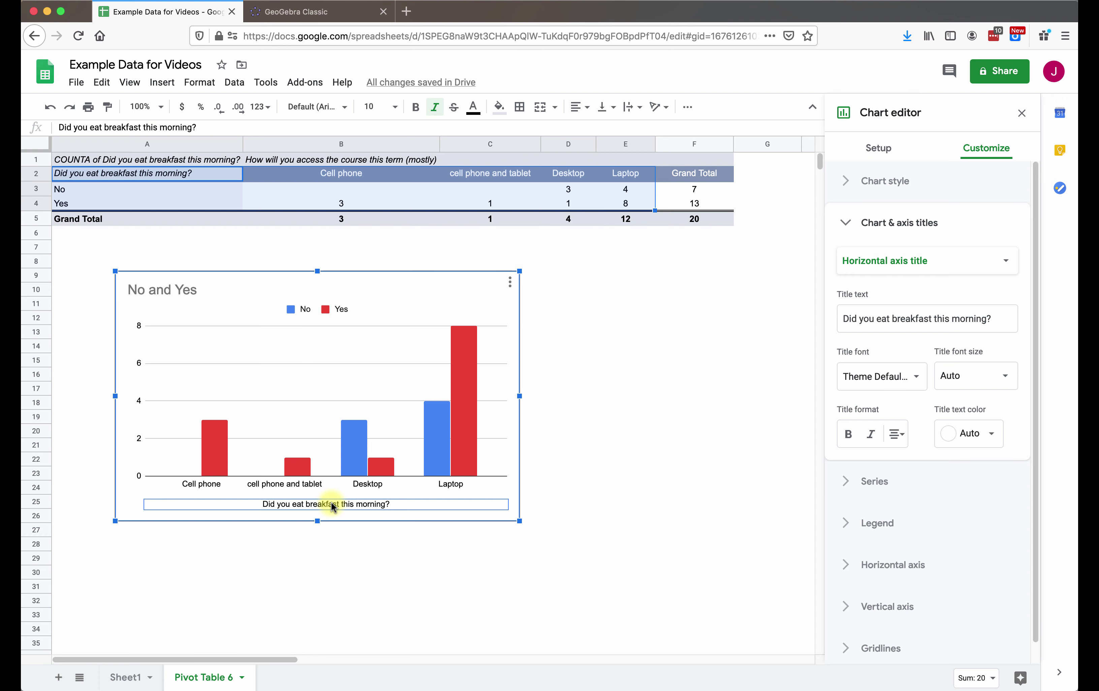
click(891, 530)
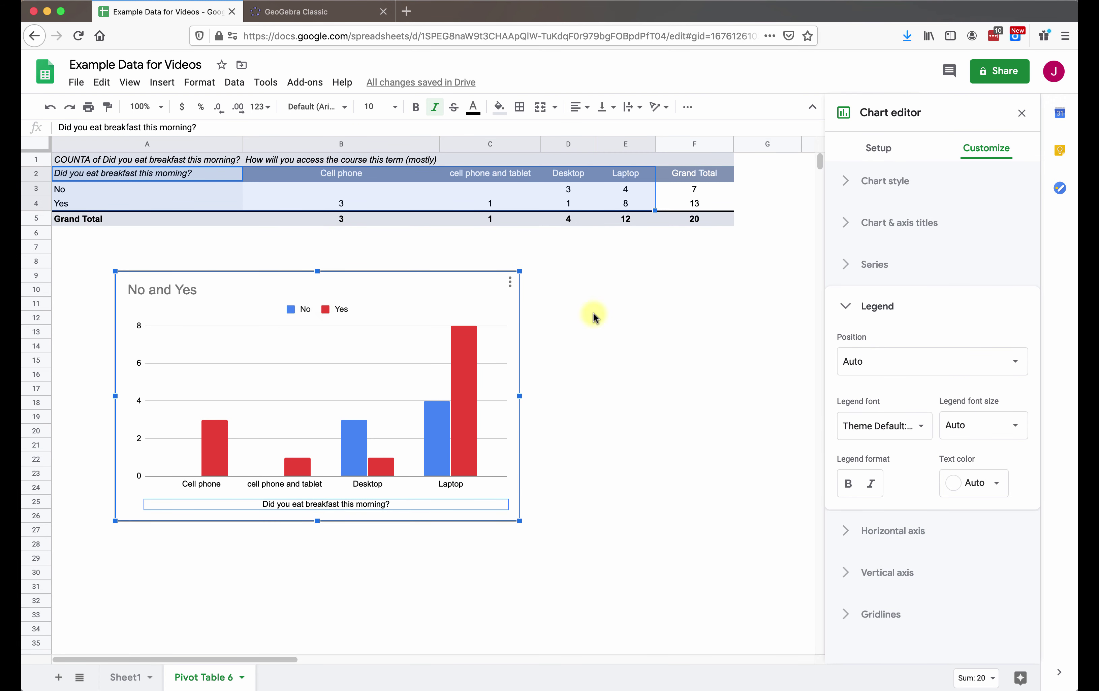
click(892, 366)
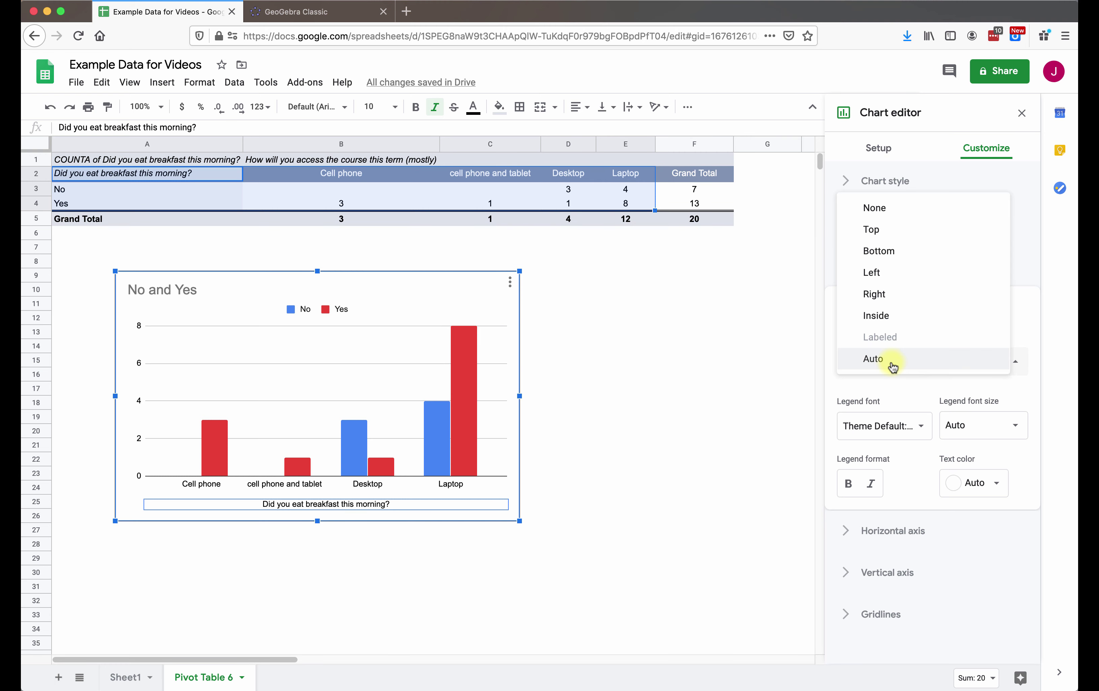
click(892, 295)
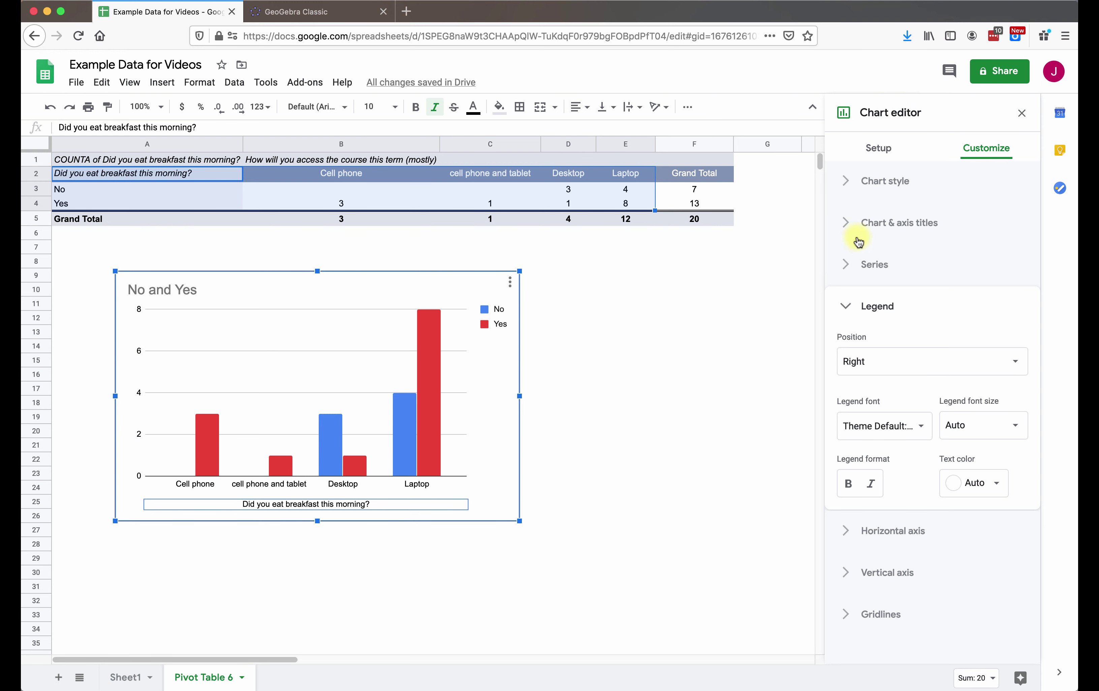
Add the vertical axis title "Frequency" to the column chart and close the chart editor
click(846, 226)
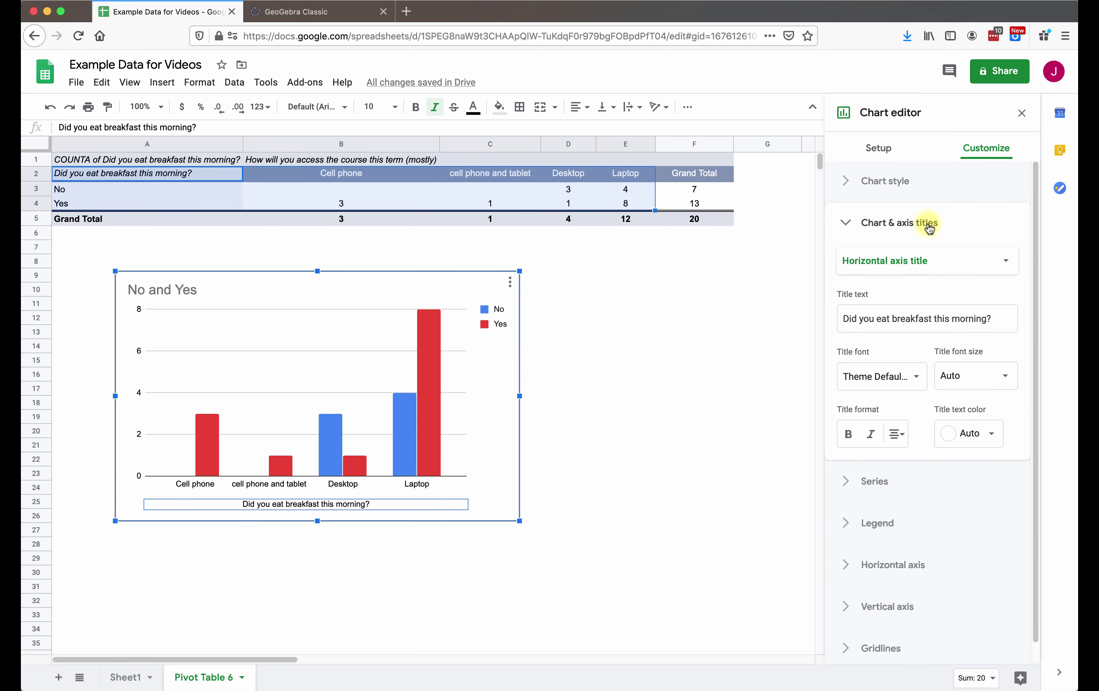
click(938, 261)
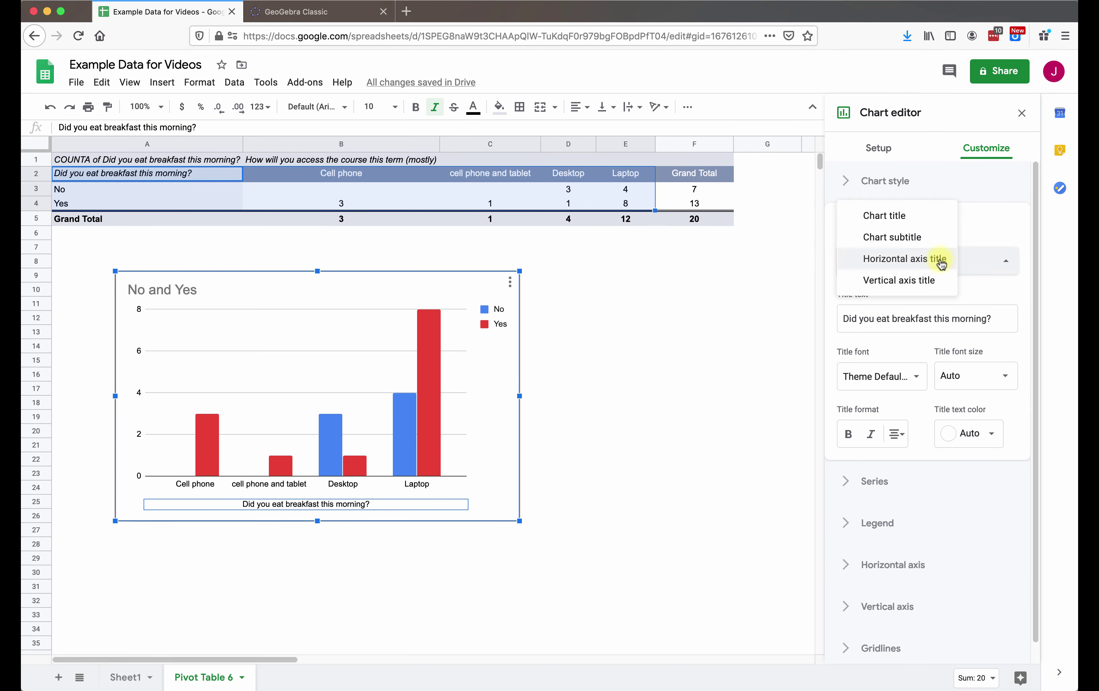
click(932, 282)
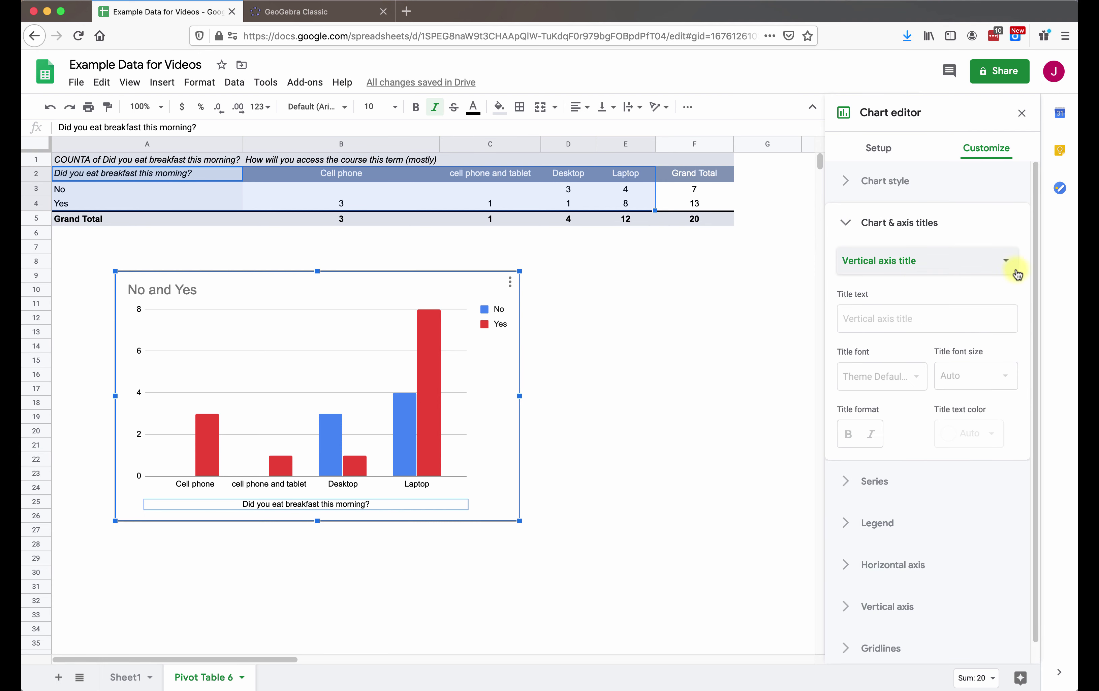
click(897, 312)
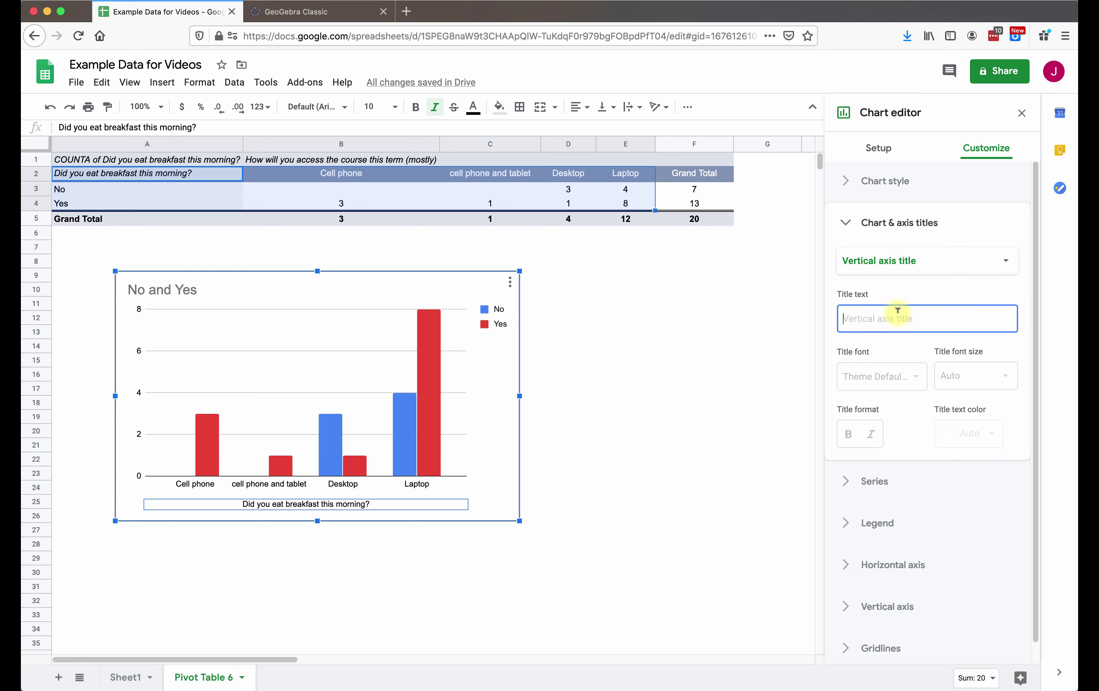
text(Fr)
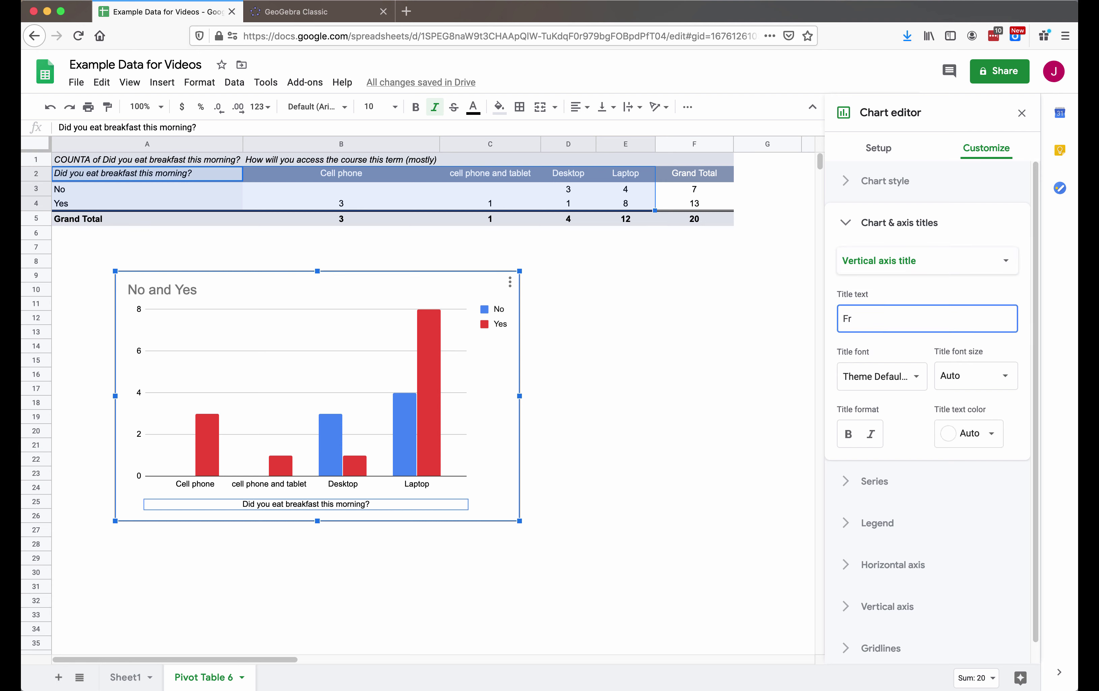
text(equency)
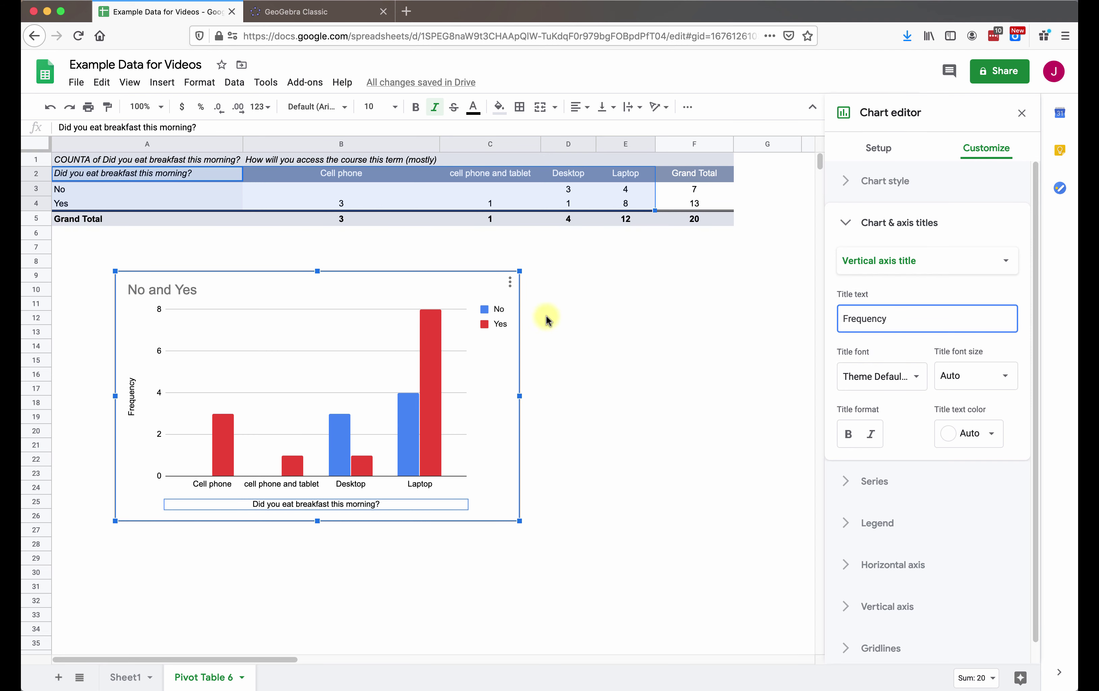
click(620, 303)
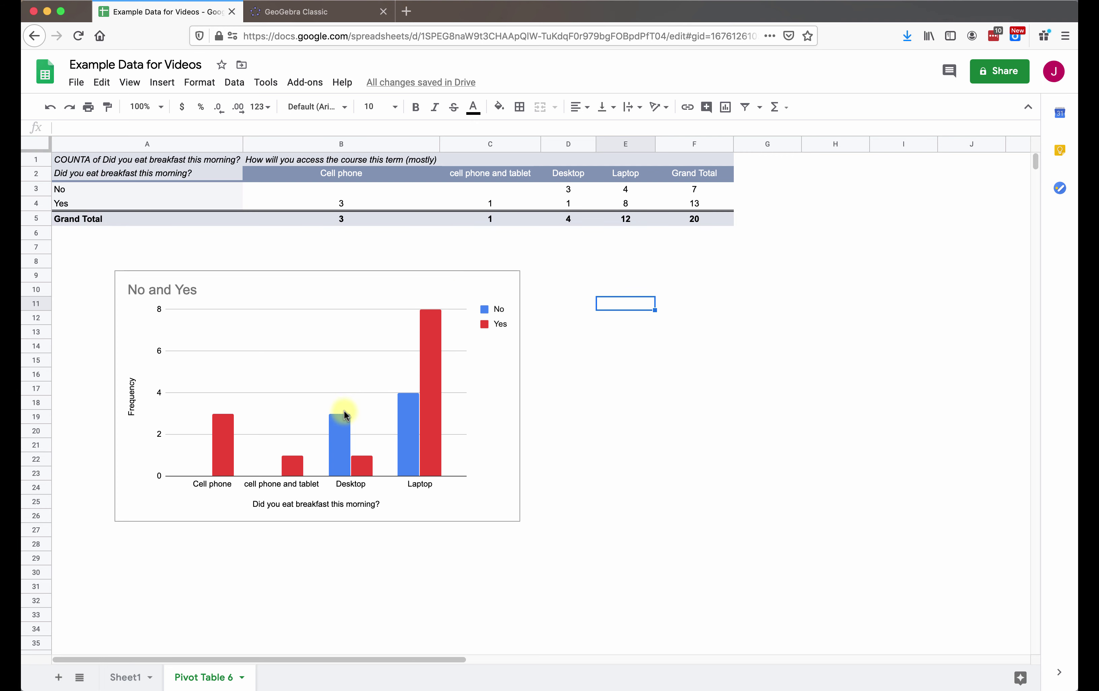
Show the pivot table's breakfast count values as % of row
click(333, 194)
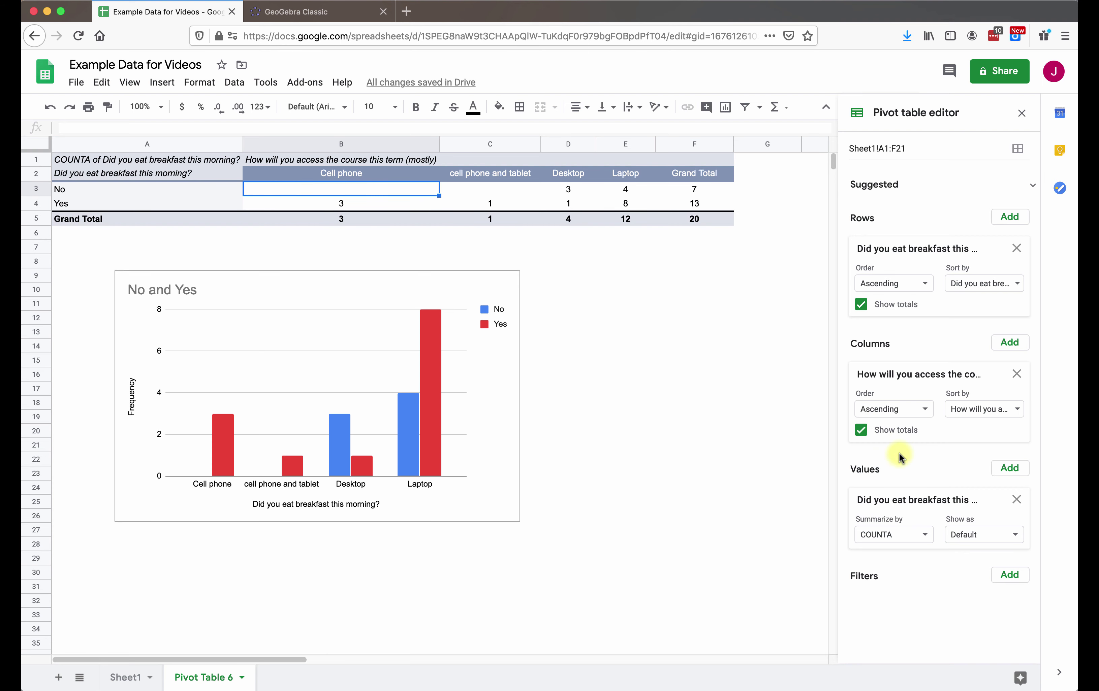
click(975, 536)
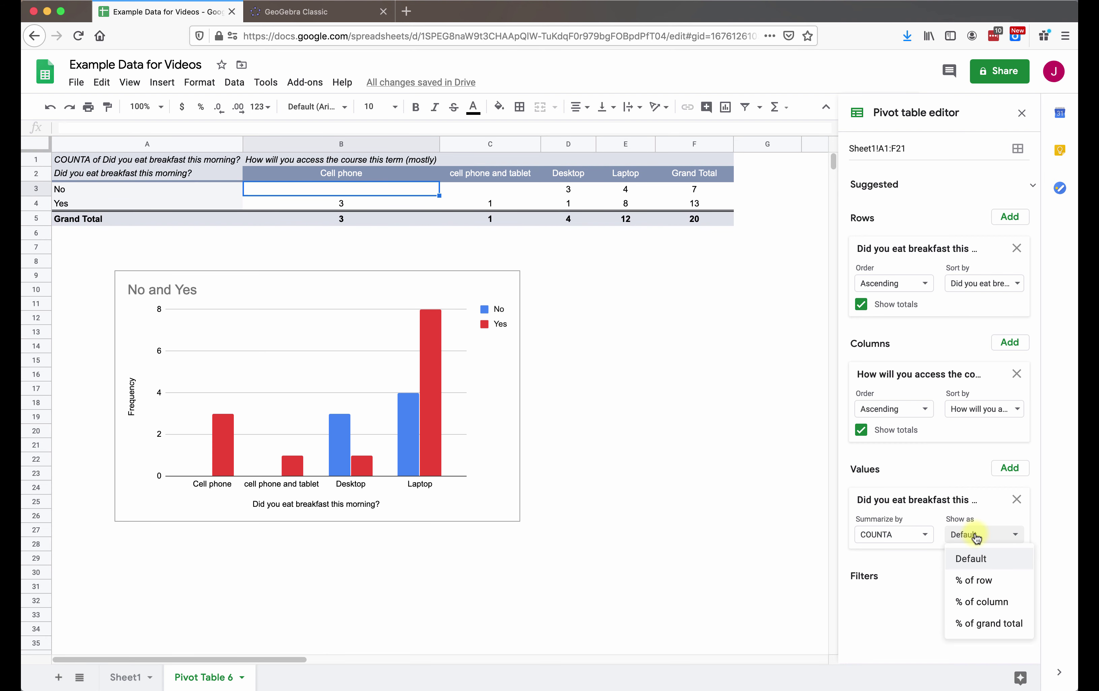
click(987, 588)
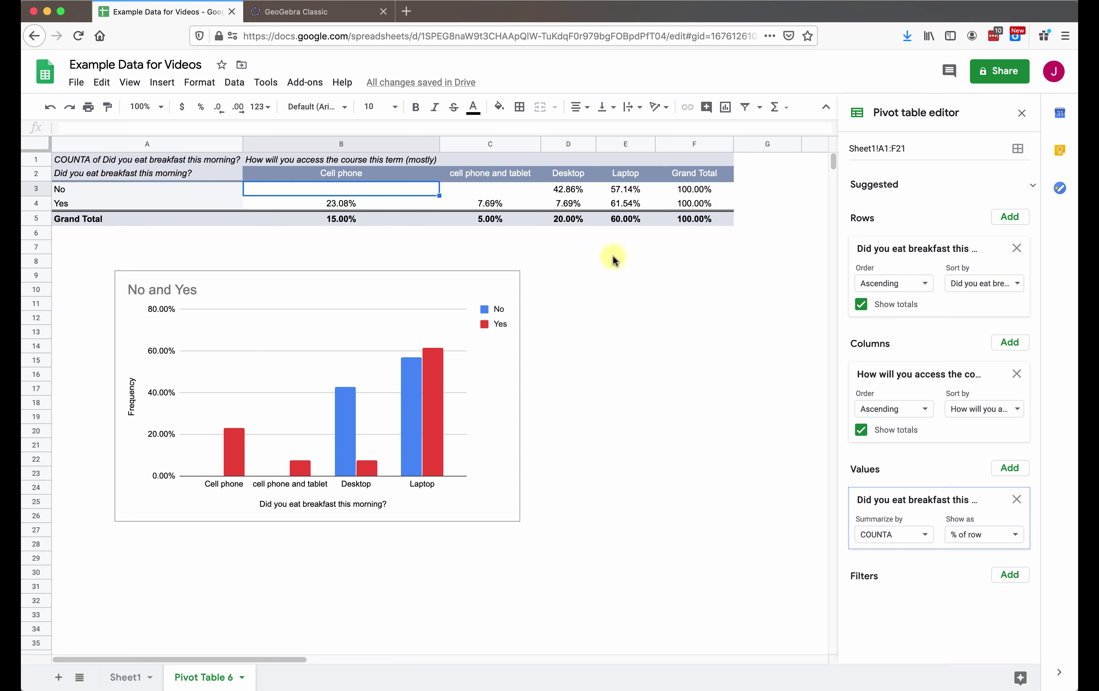
Delete the column chart below the pivot table
click(441, 286)
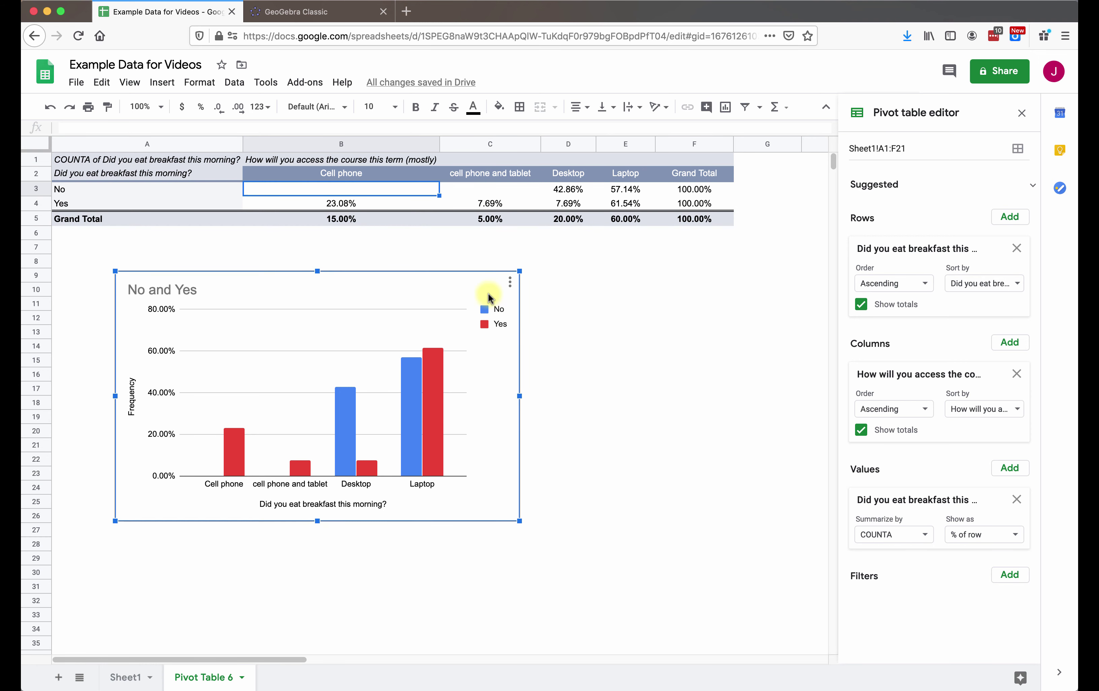
key(Delete)
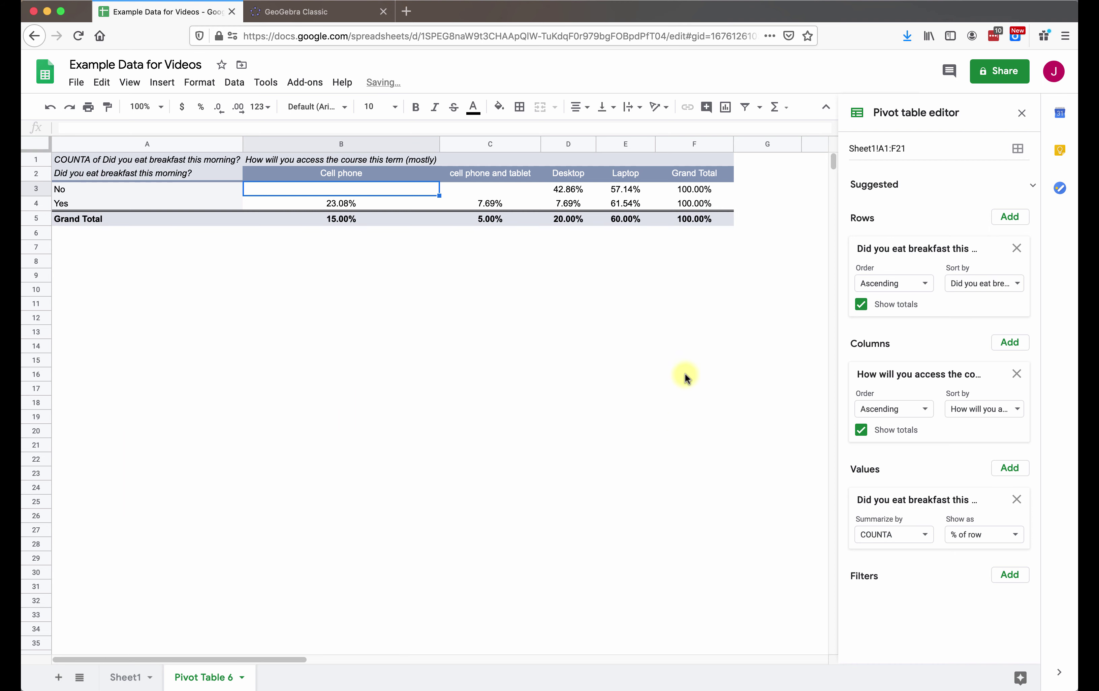
click(685, 360)
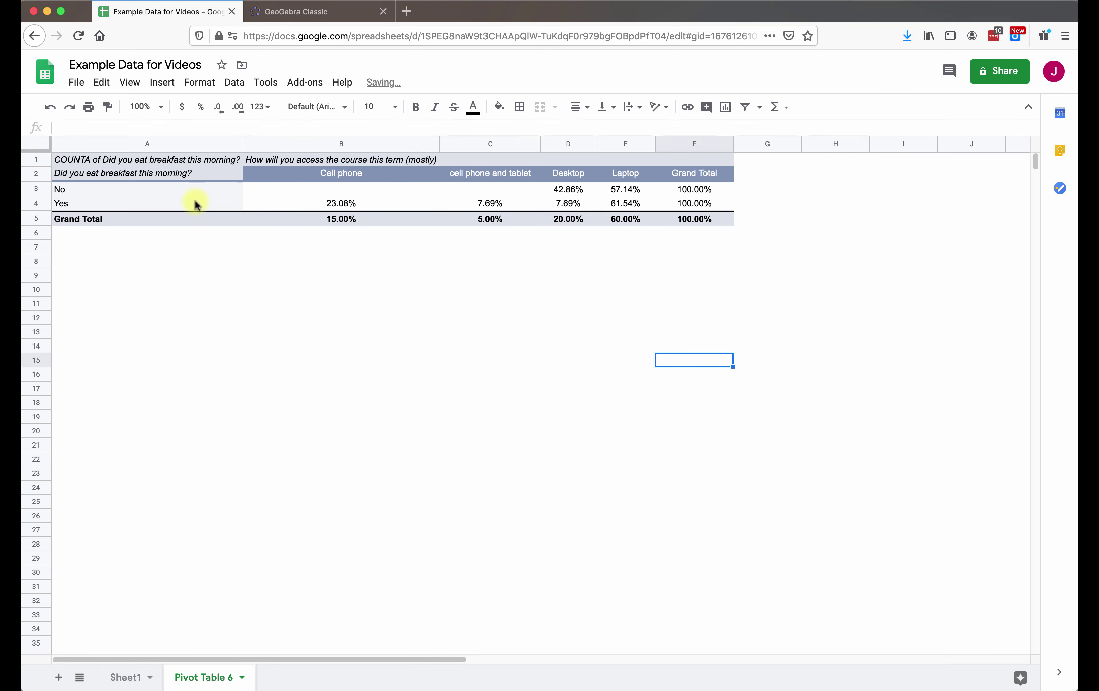
Insert a new chart from the pivot table's percentage data in A2:E4, without the grand totals
click(297, 186)
click(205, 173)
shift+click(630, 204)
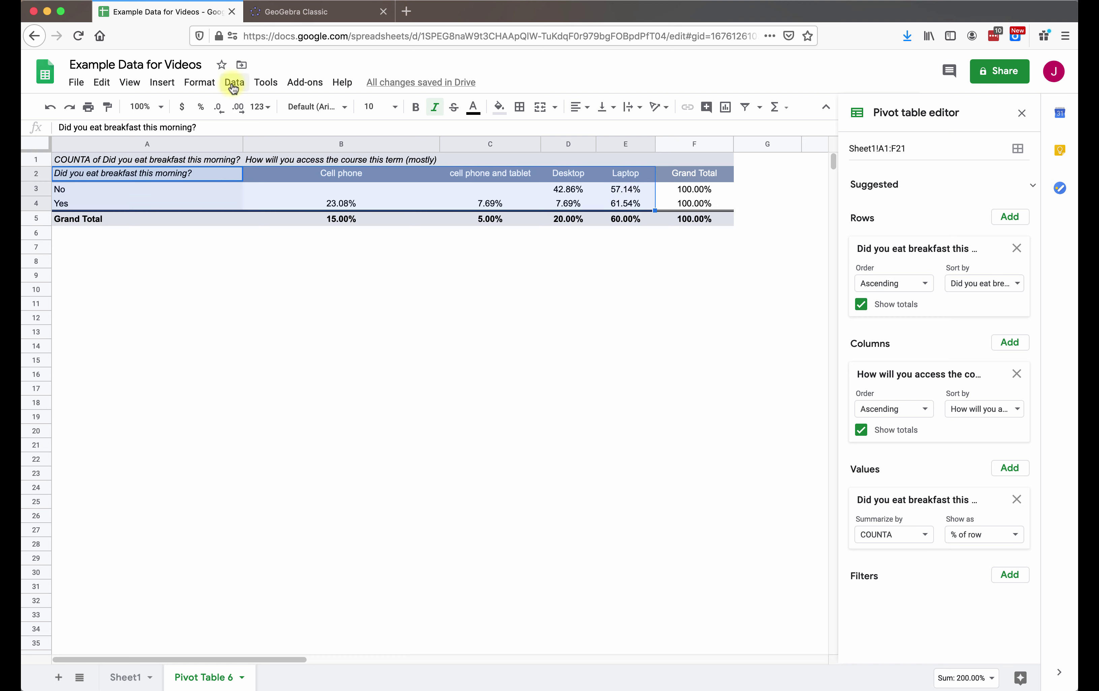
click(726, 108)
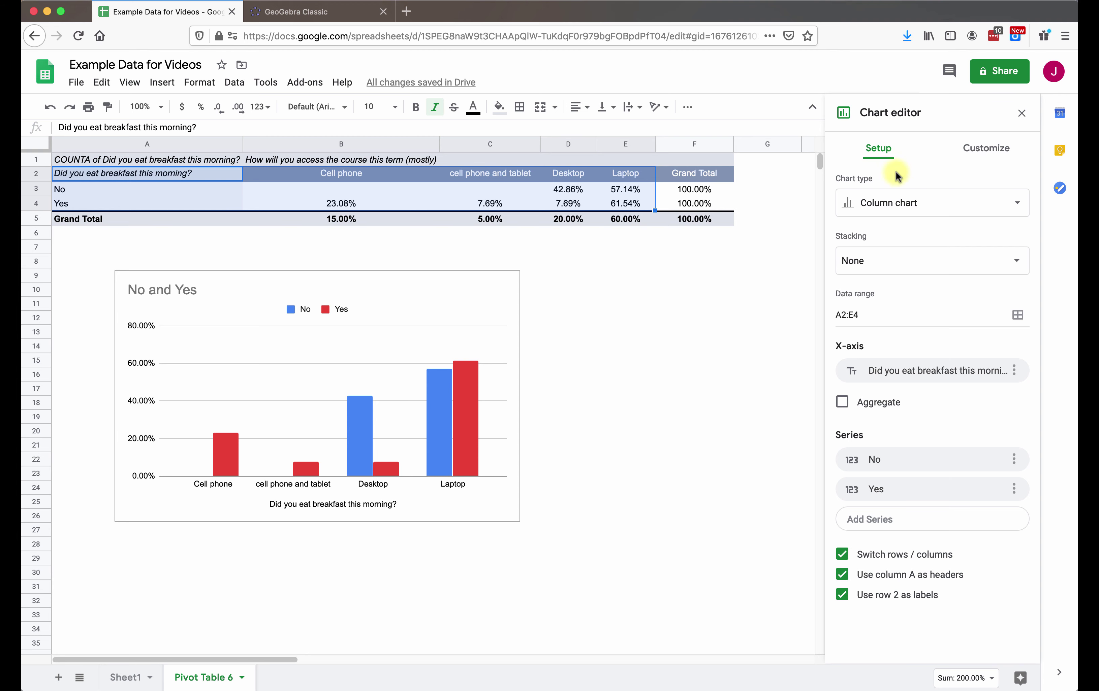
Change the chart type to 100% stacked column chart and turn off switching of rows and columns
click(948, 206)
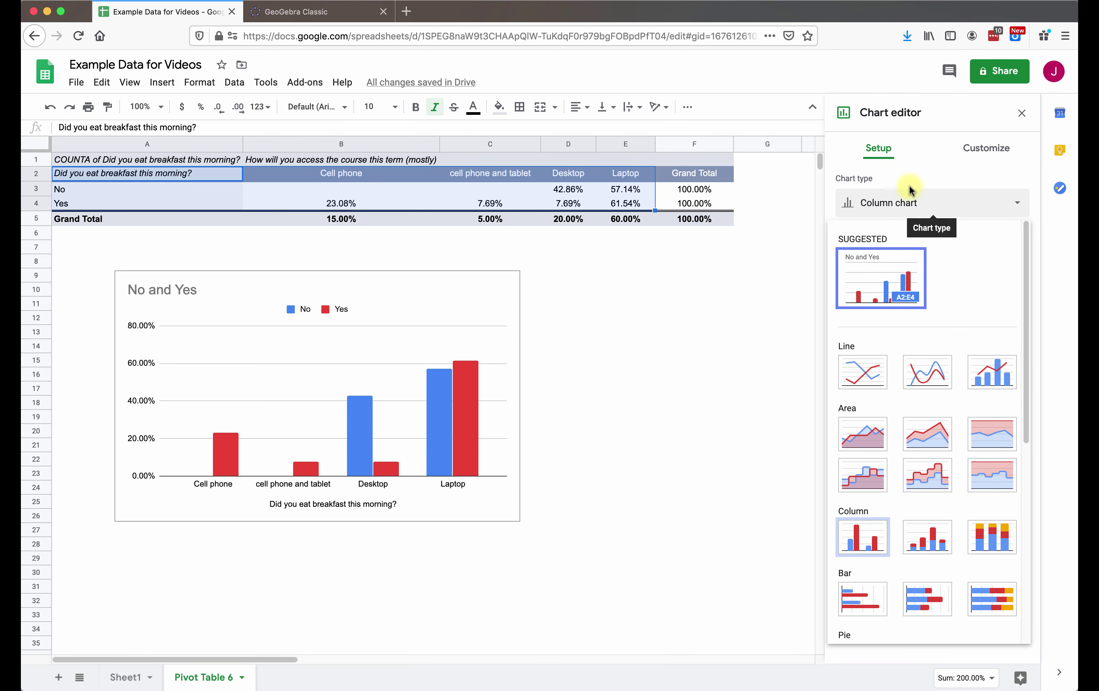
click(991, 542)
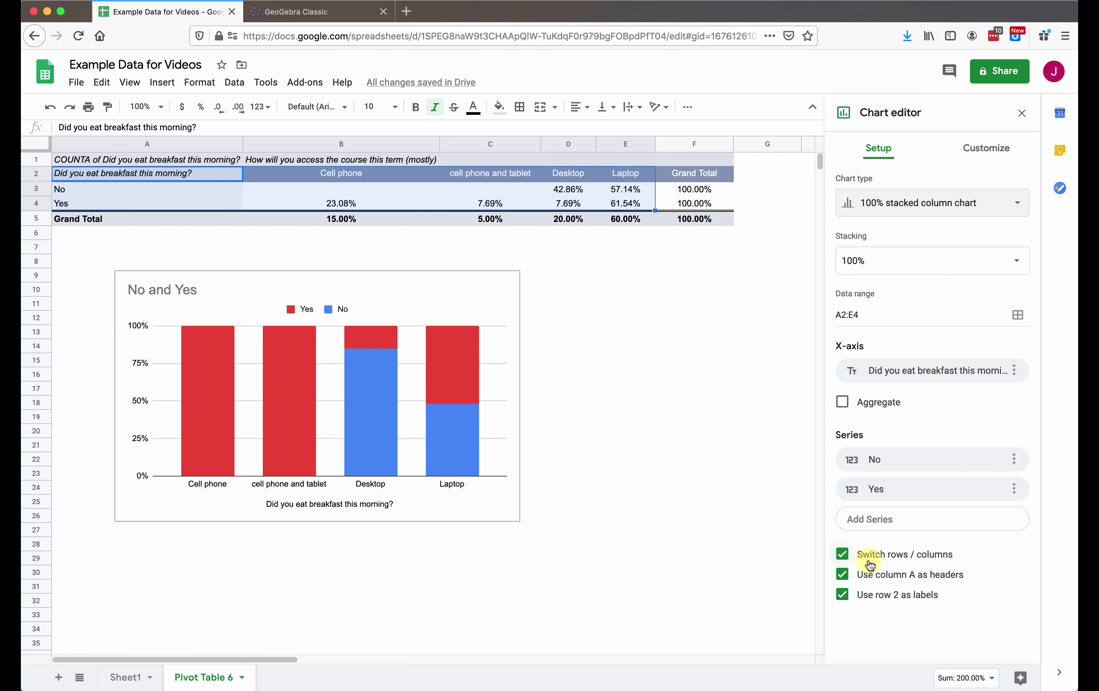
click(842, 555)
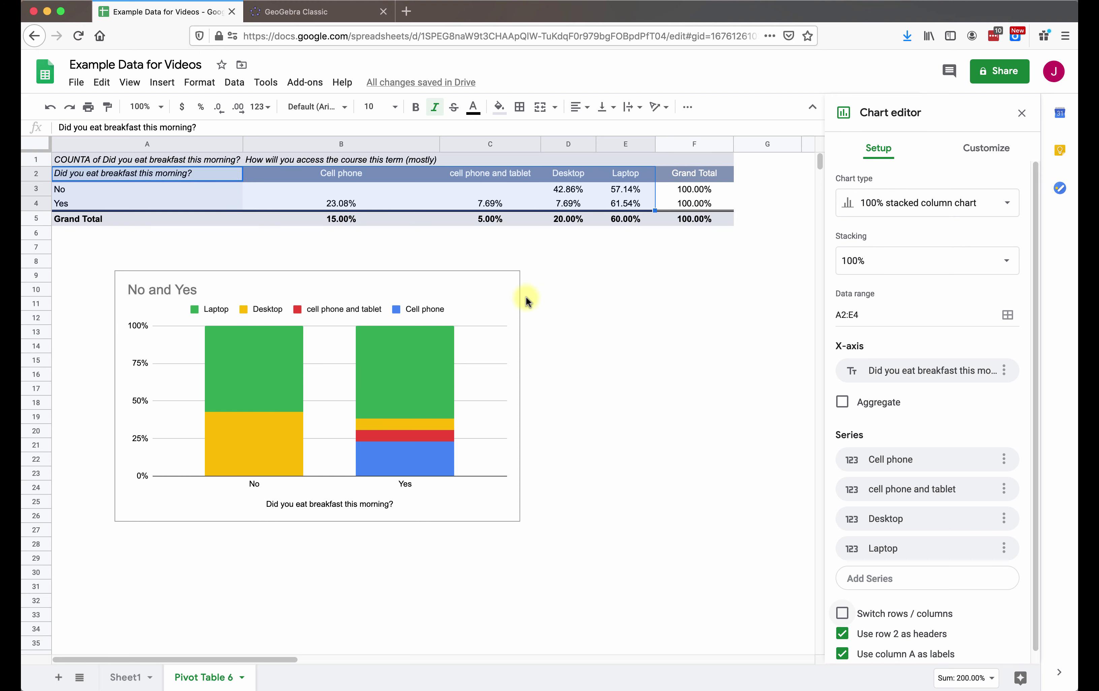
Set the legend position of the 100% stacked column chart to Right
click(504, 297)
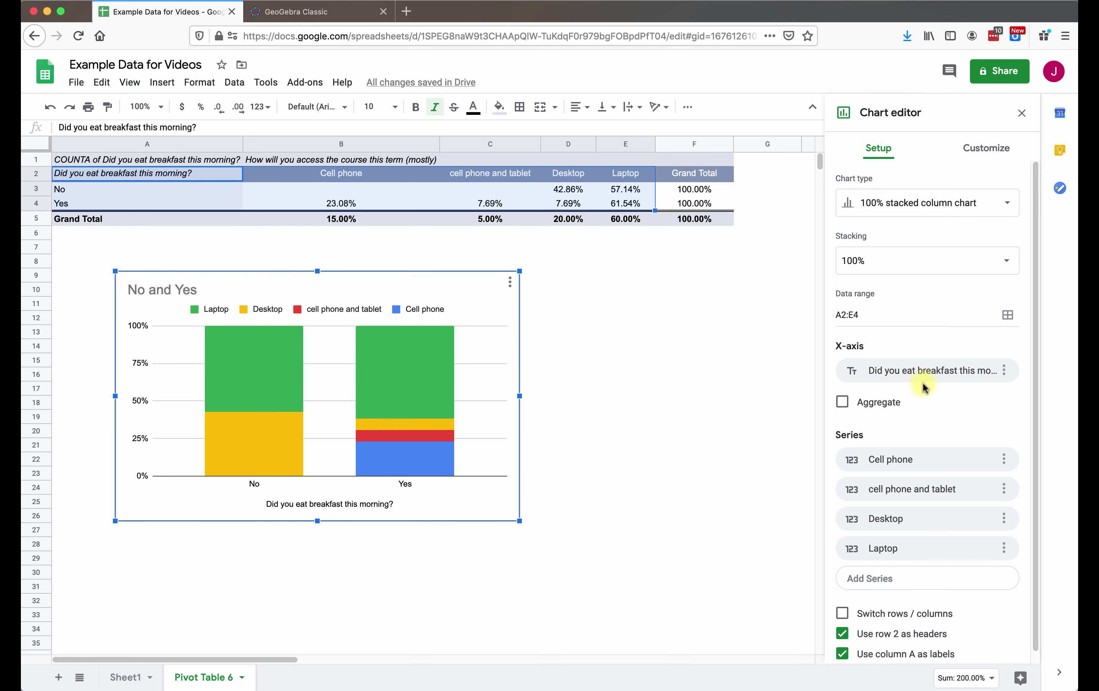
click(992, 148)
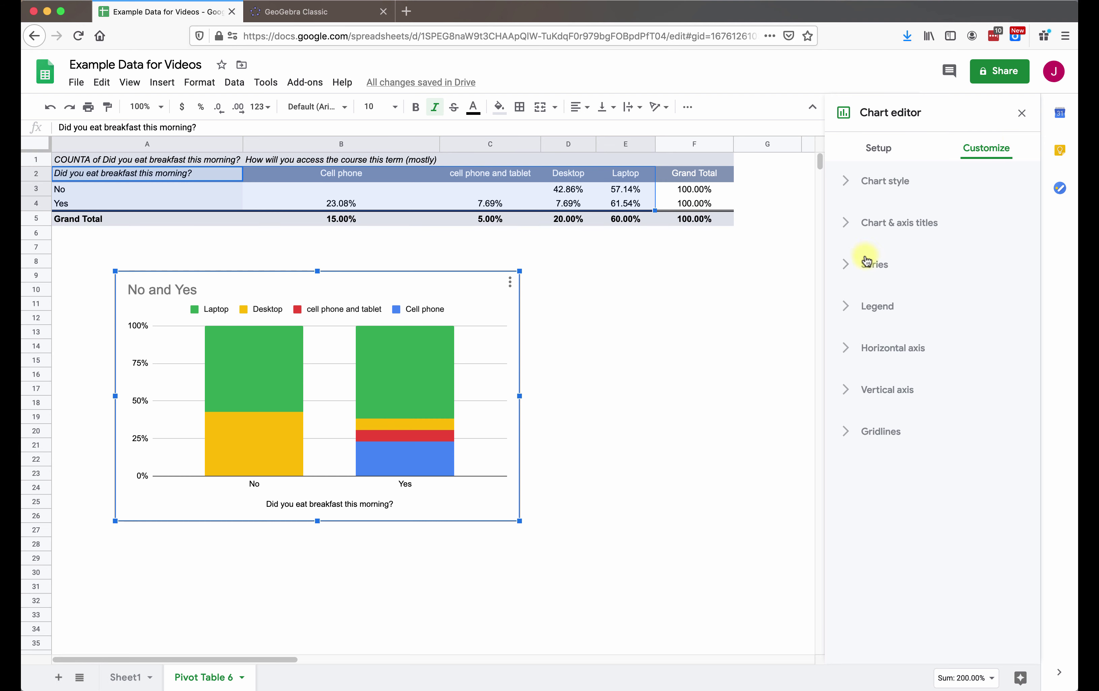
click(864, 306)
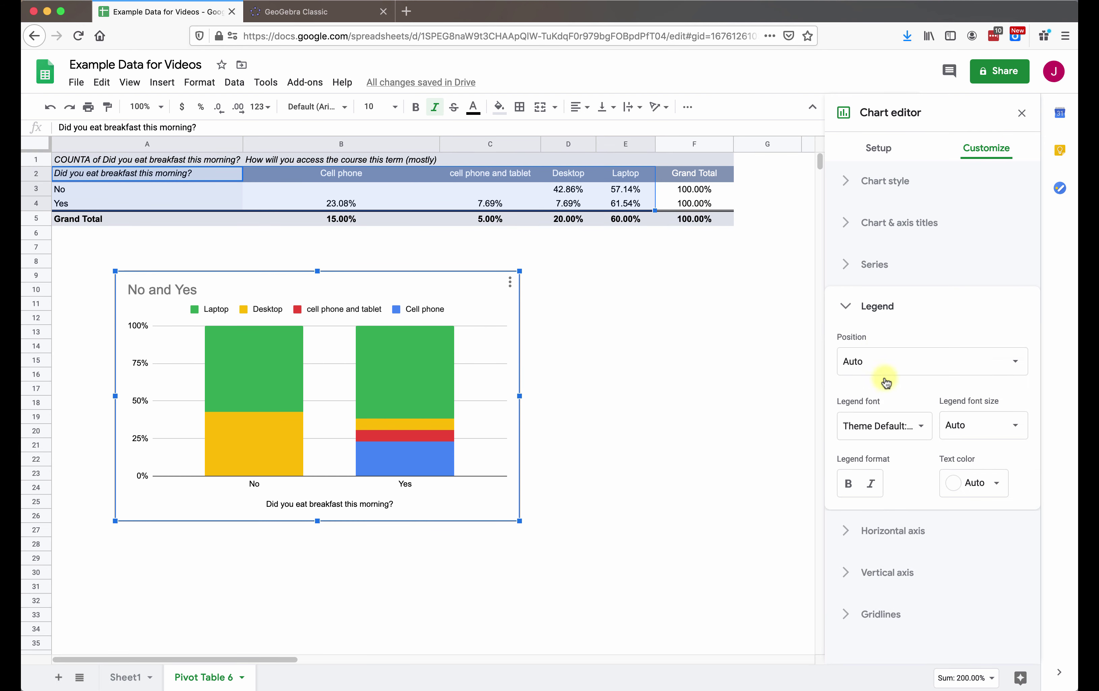
click(887, 359)
click(880, 294)
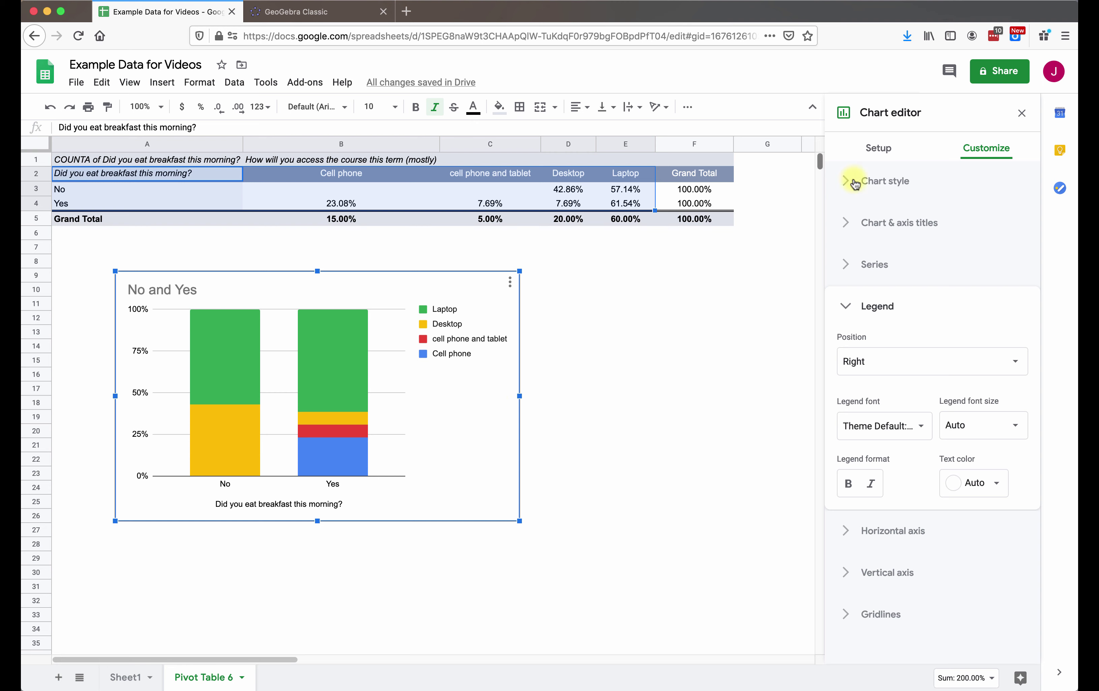
Change the pivot table's breakfast count values to show as % of column
click(641, 204)
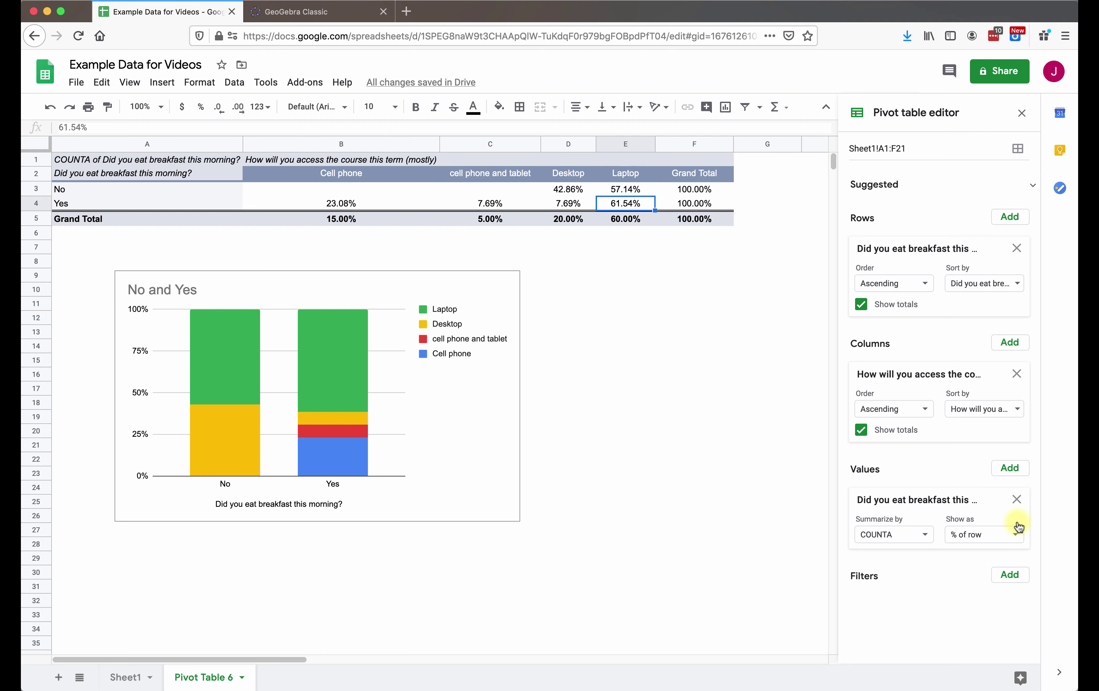
click(996, 539)
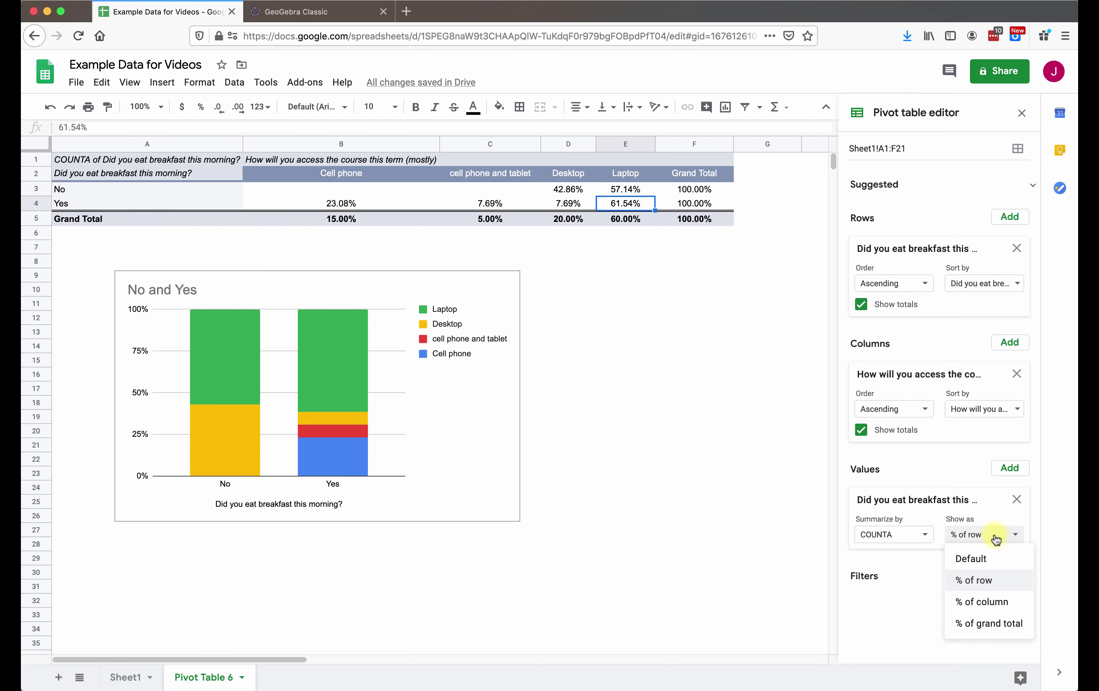
click(994, 601)
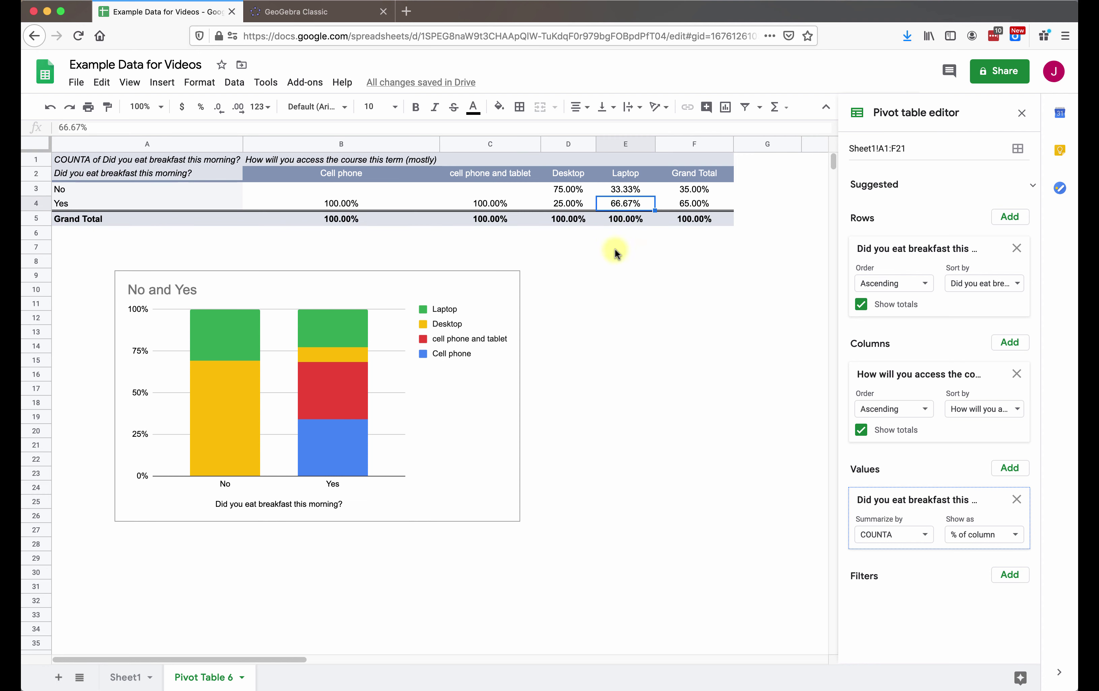
Switch the rows and columns of the 100% stacked column chart so each course access type gets its own column
click(489, 402)
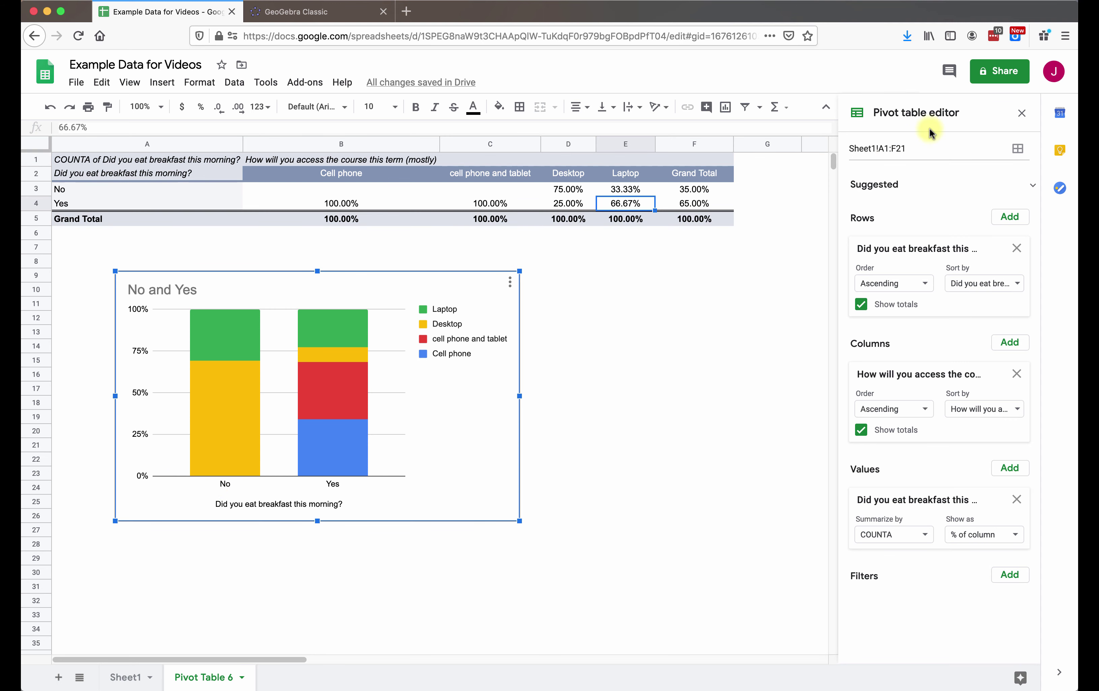
double_click(499, 409)
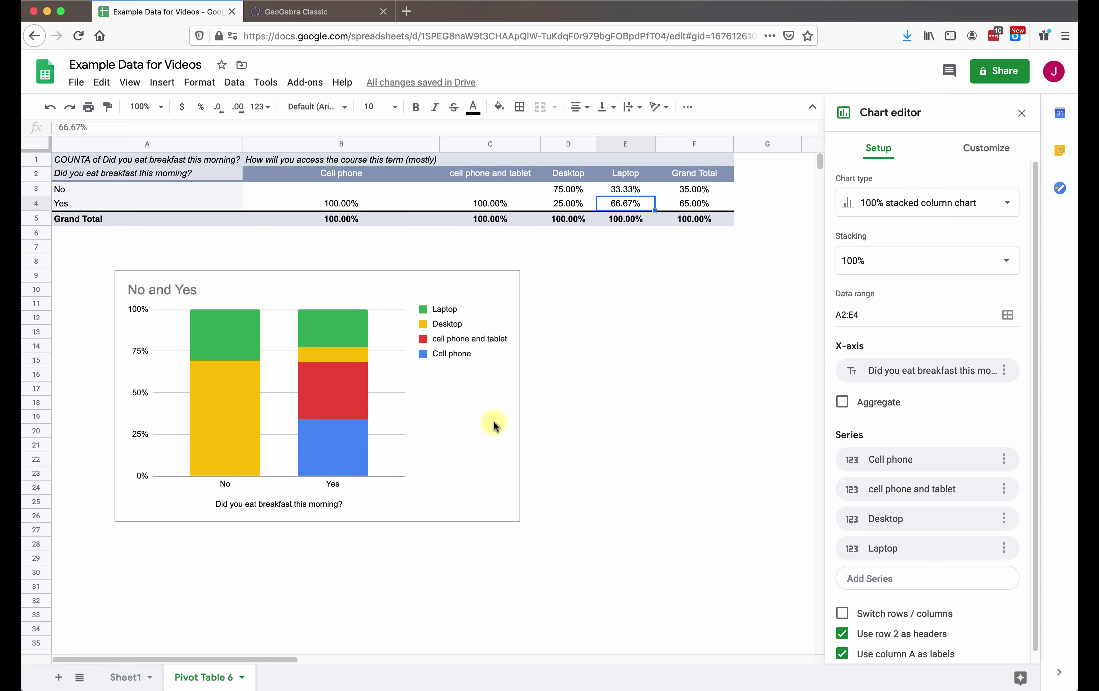
scroll(909, 419, down, 1)
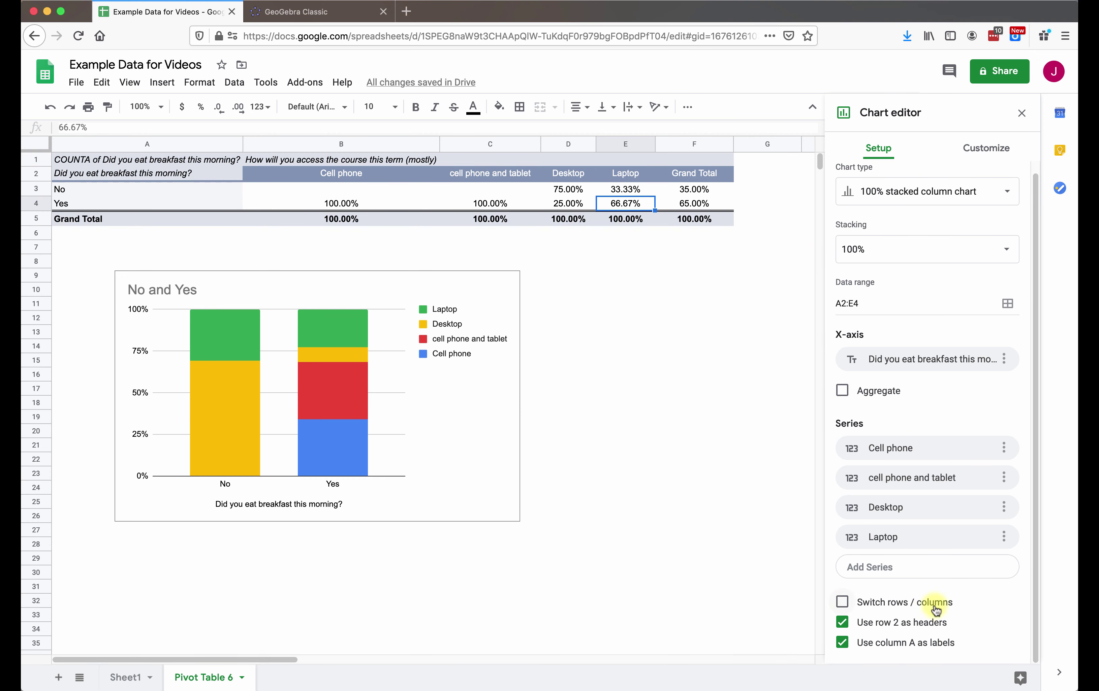
click(843, 605)
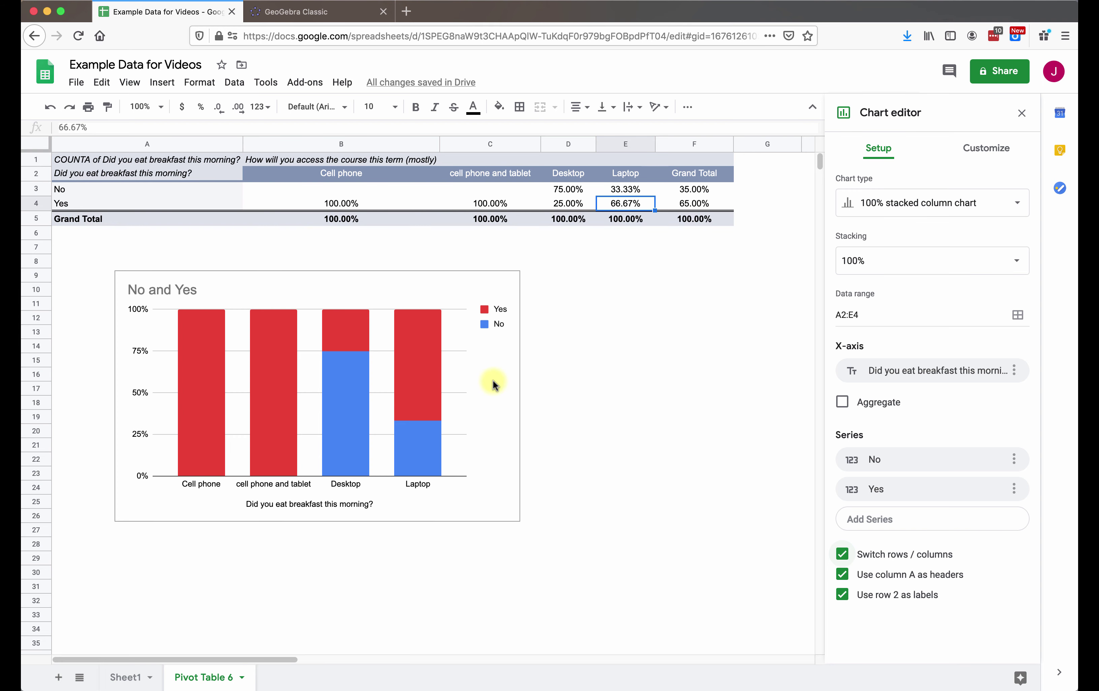
Change the chart type to the side-by-side Column chart
click(998, 209)
scroll(898, 409, down, 3)
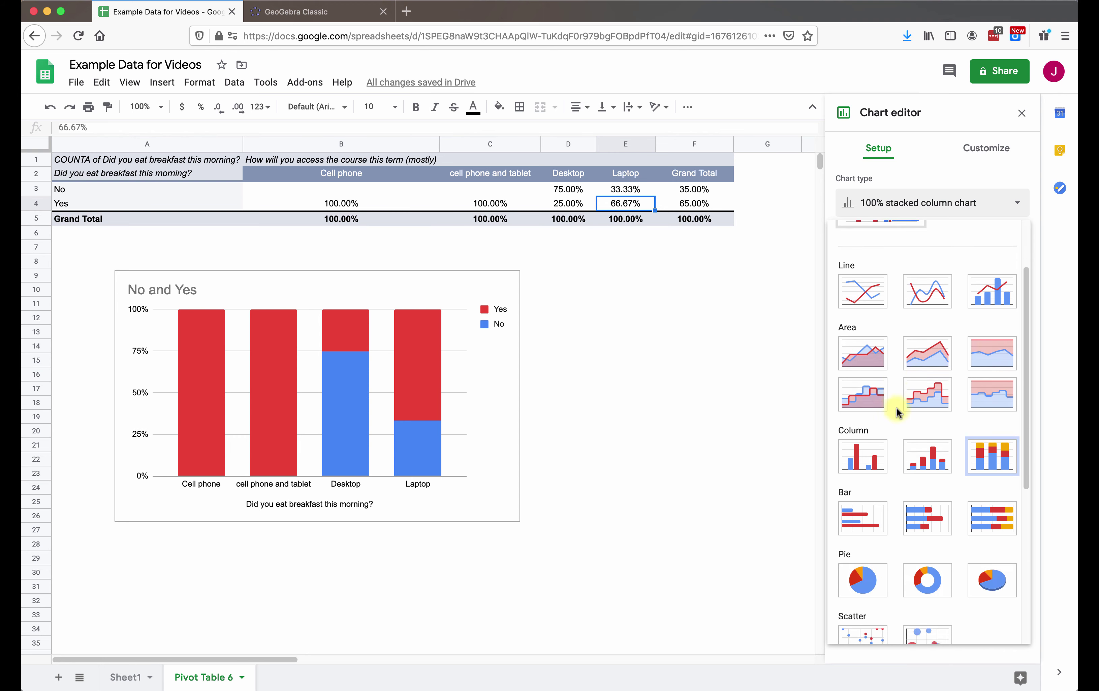
click(862, 445)
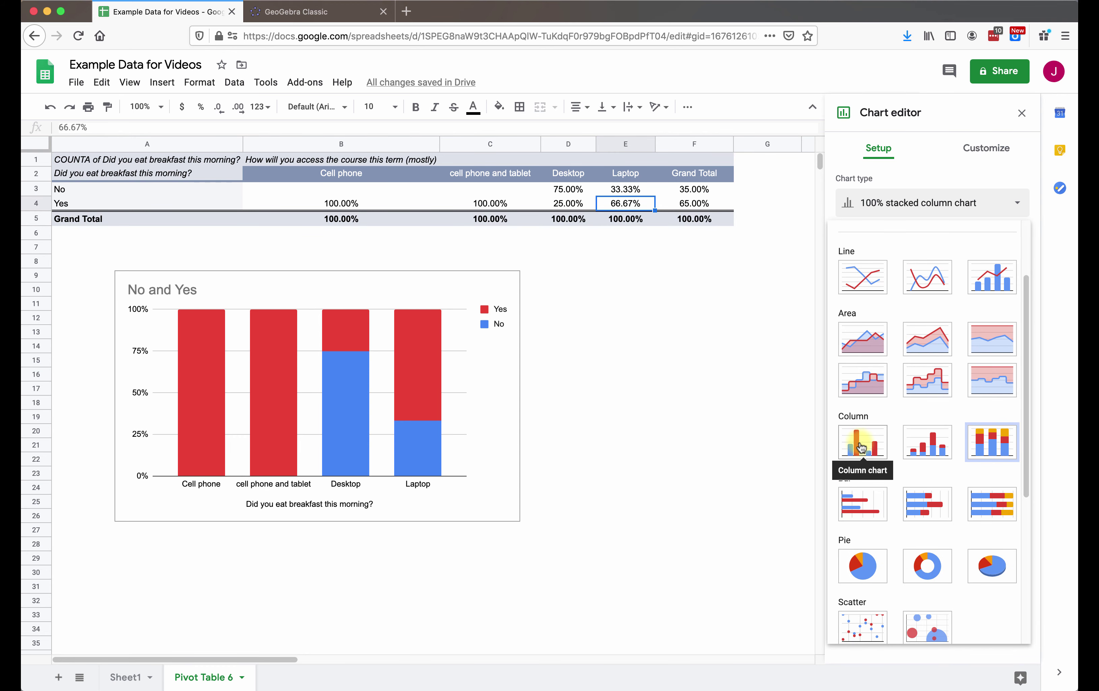
click(860, 447)
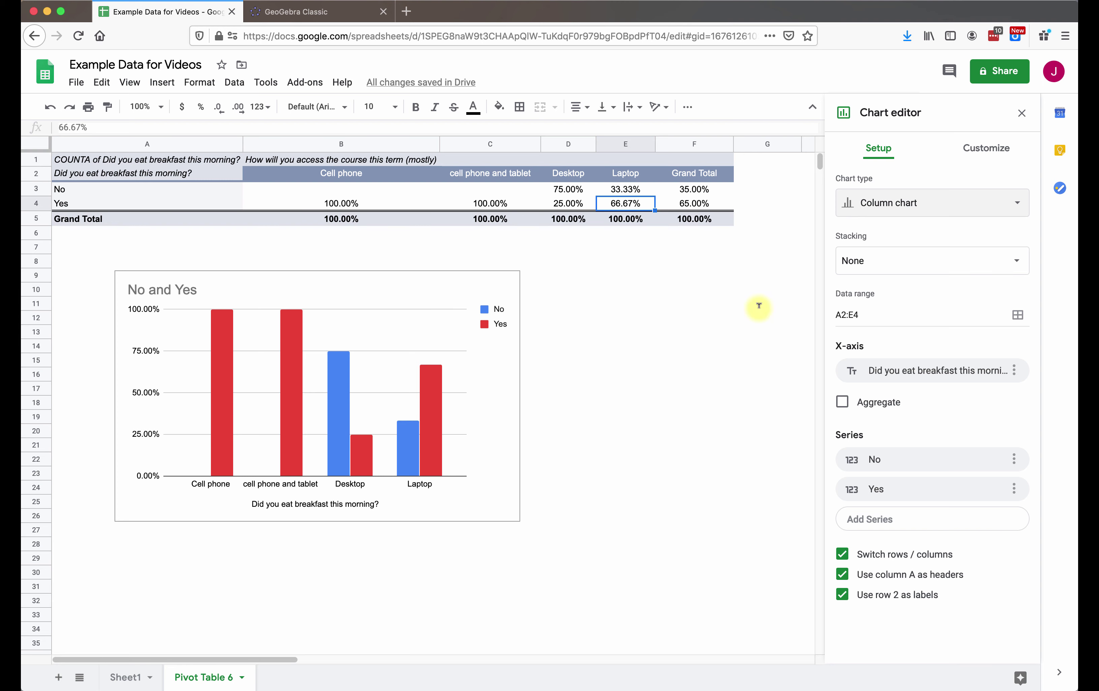
Change the chart type back to 100% stacked column chart
click(945, 201)
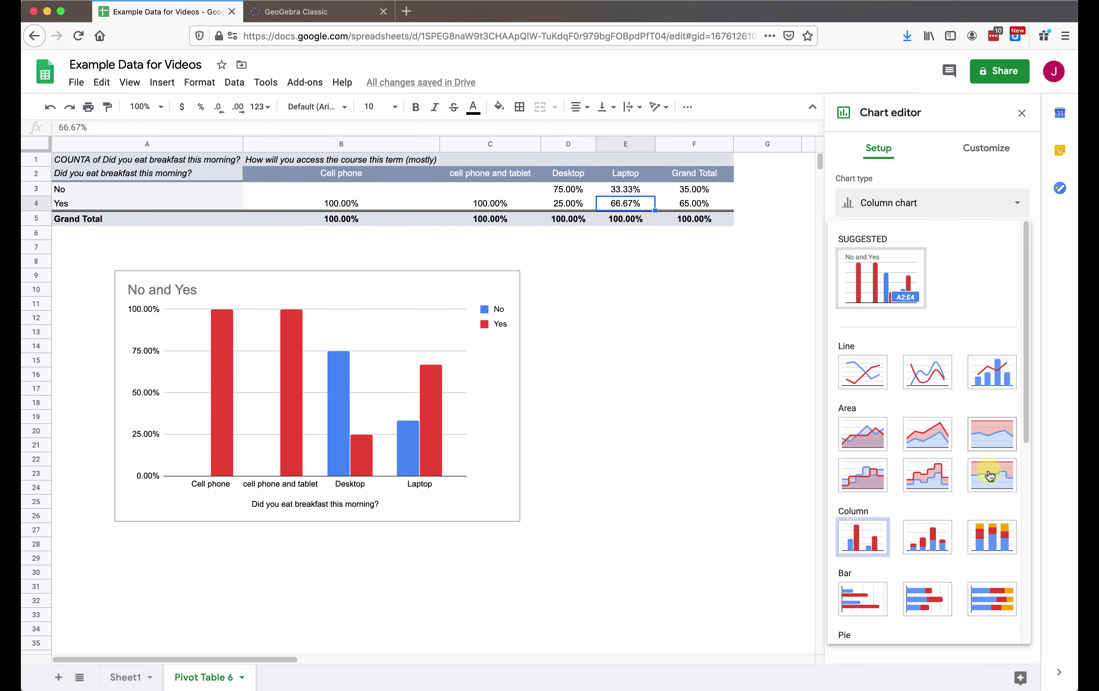
click(997, 535)
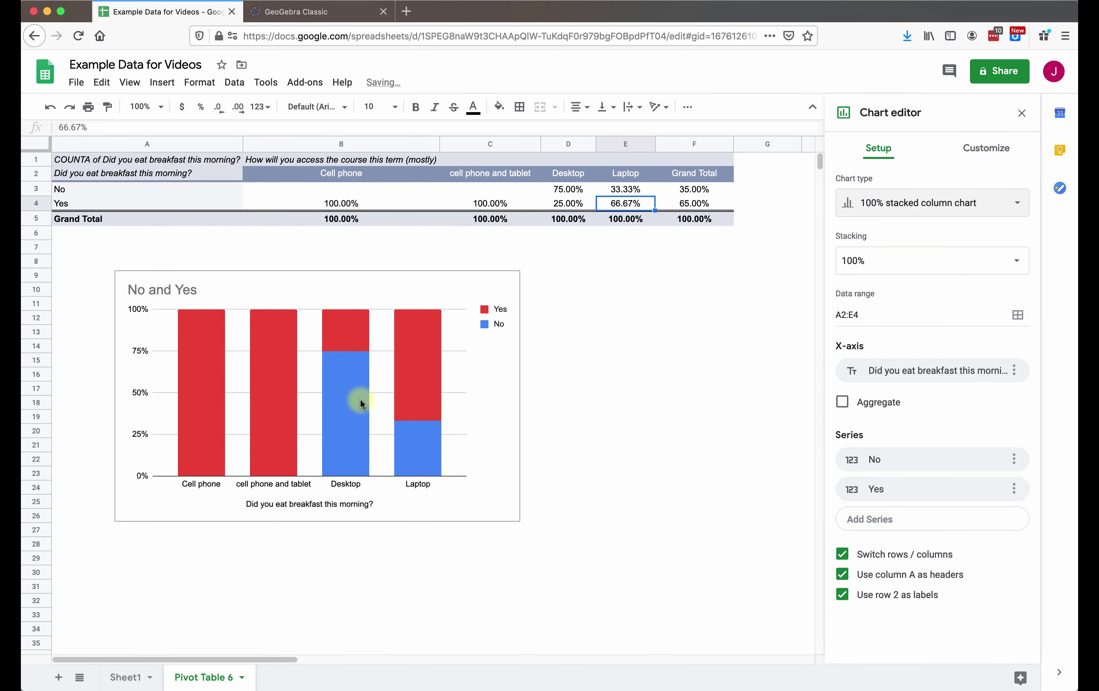